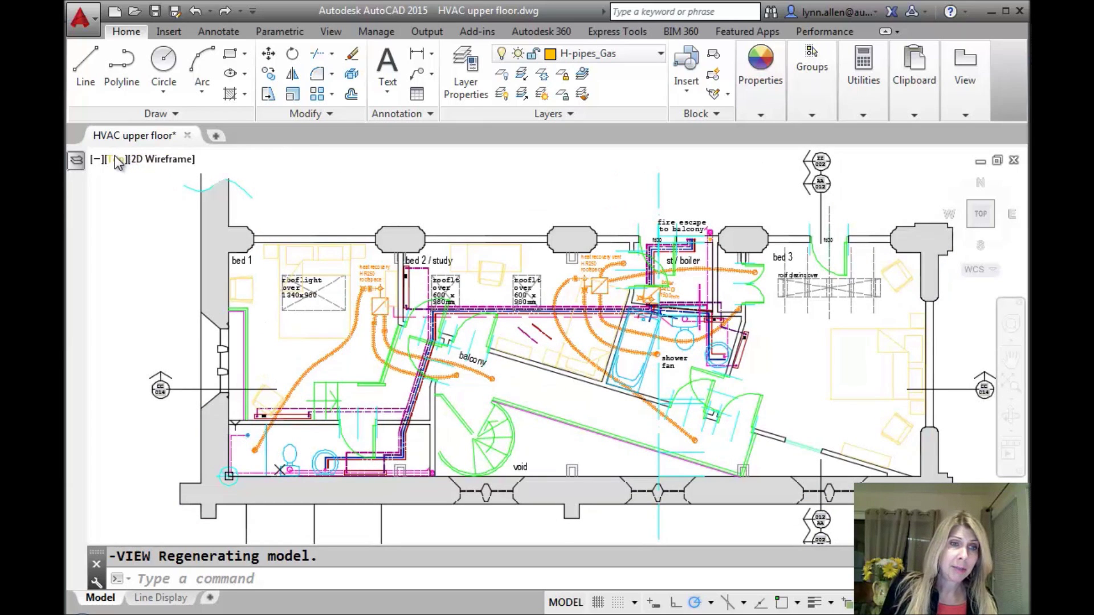
Restore the custom model view Bedroom 1 in the HVAC upper floor drawing
left_click(115, 159)
mouse_move(159, 182)
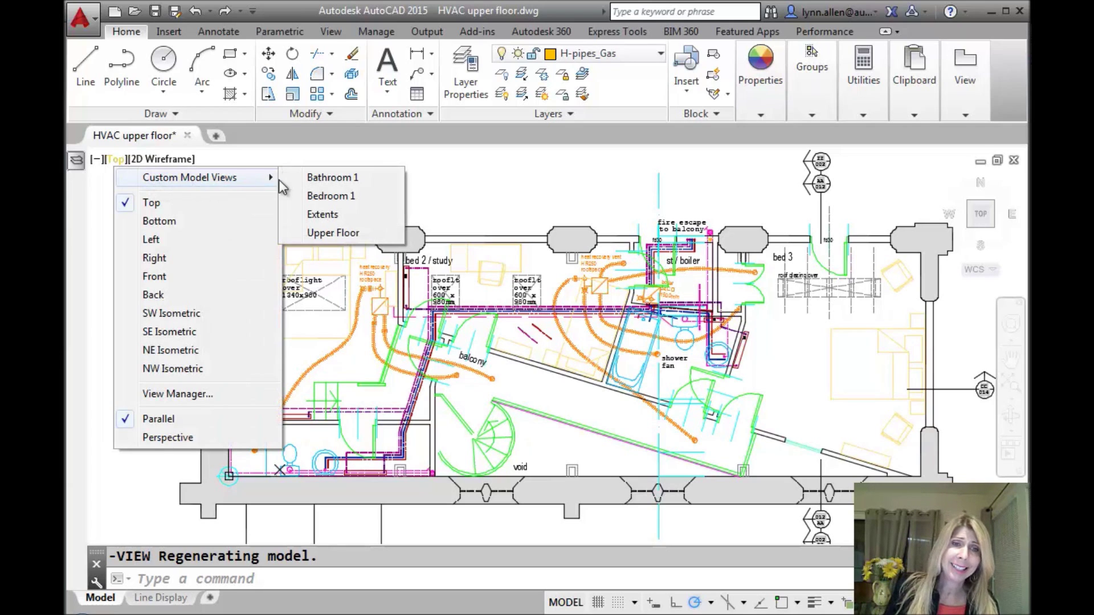
left_click(343, 197)
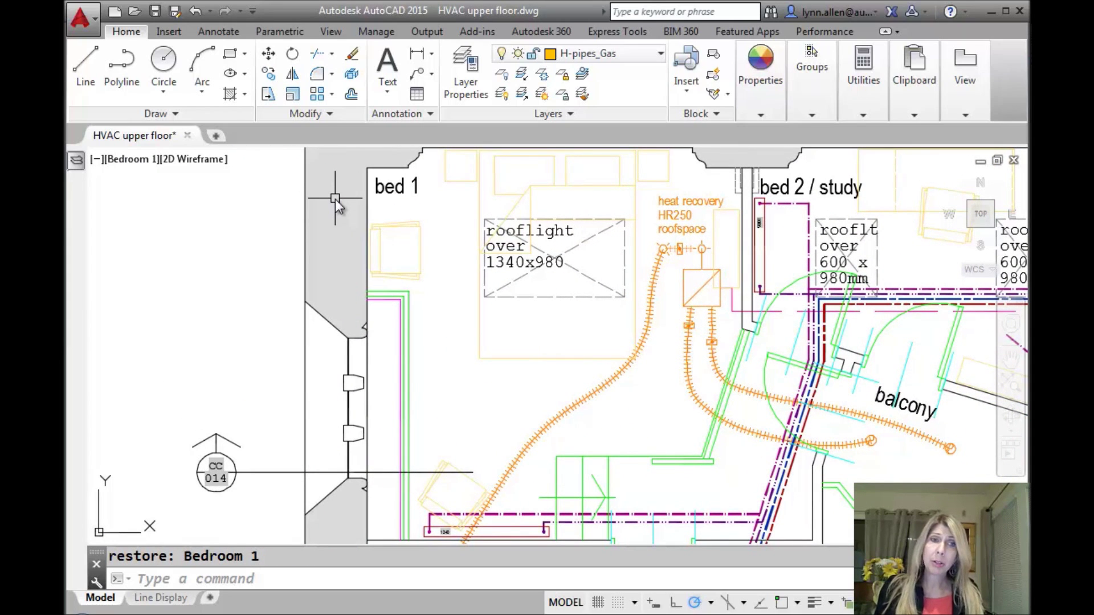
Switch to the custom model view Bathroom 1
left_click(150, 161)
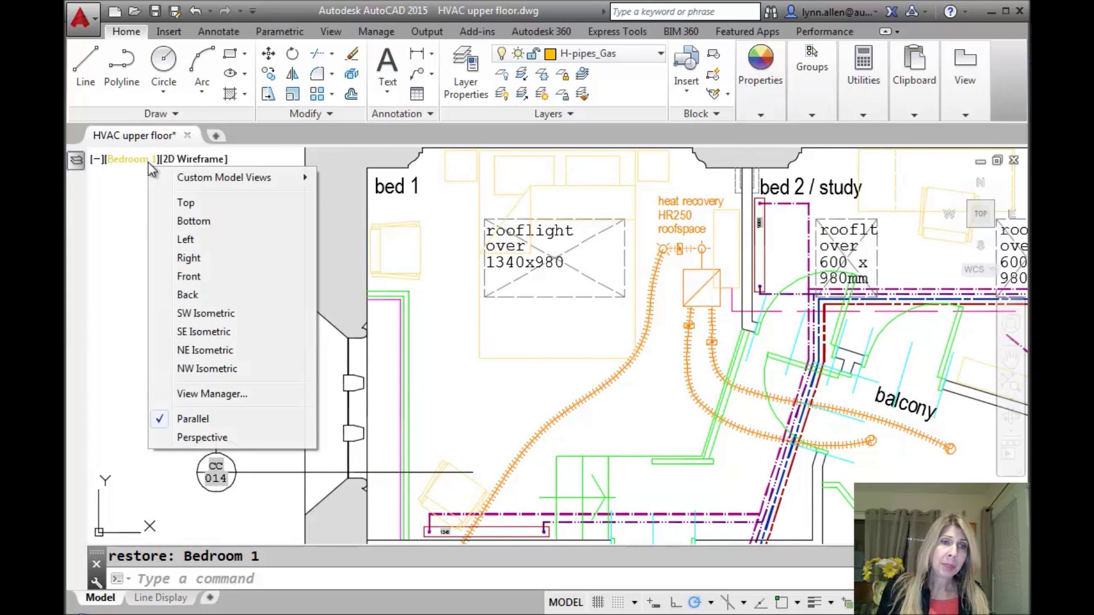
mouse_move(308, 171)
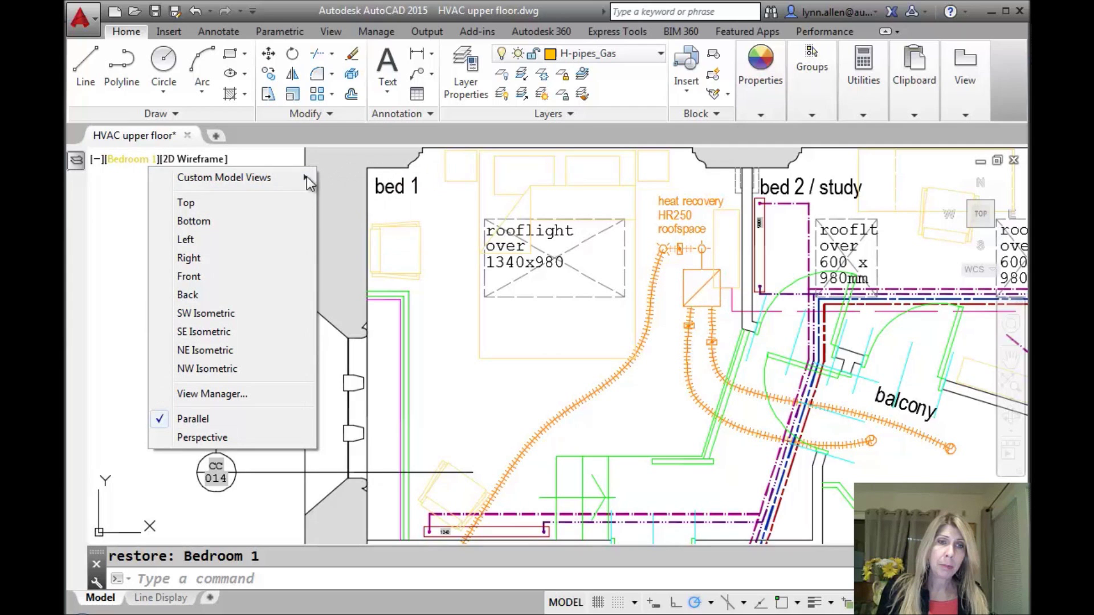
left_click(349, 179)
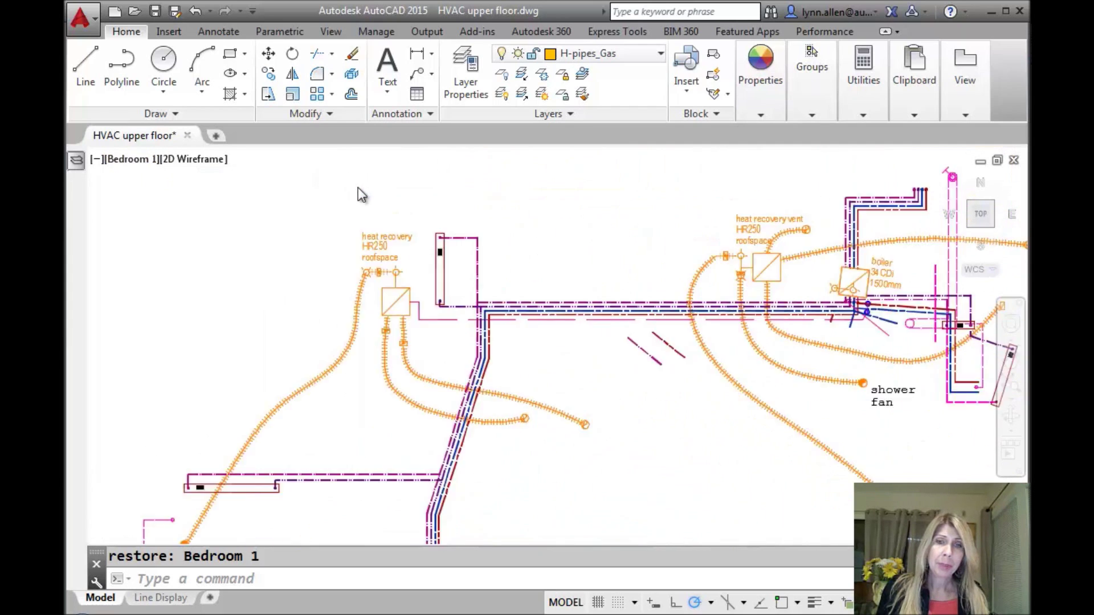
mouse_move(447, 243)
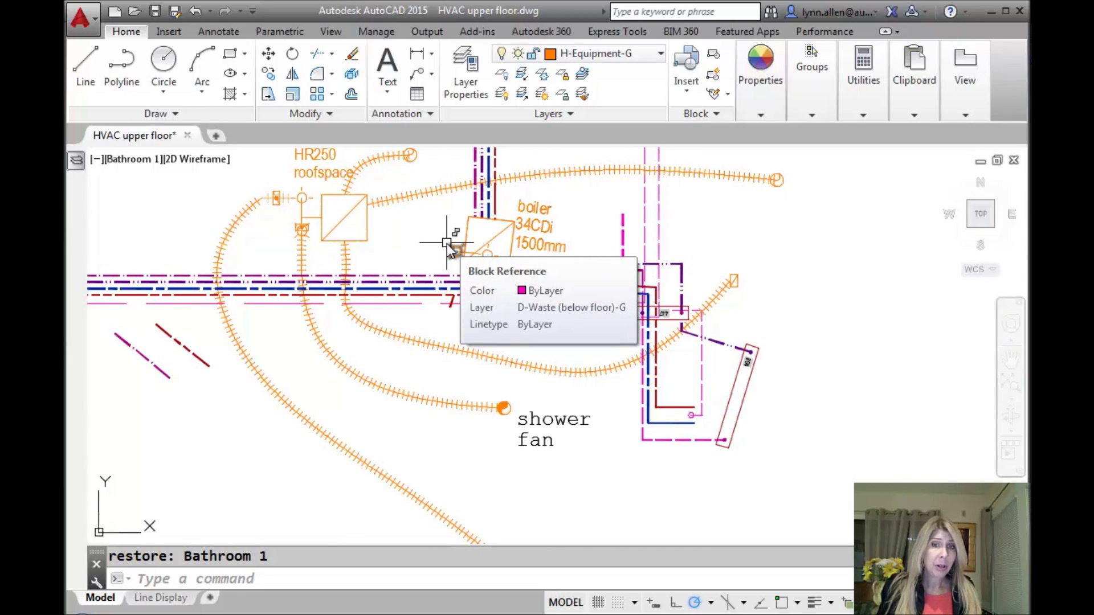
Undo the view changes to return to the full upper floor plan with its original layers
scroll(440, 385, "down", 6)
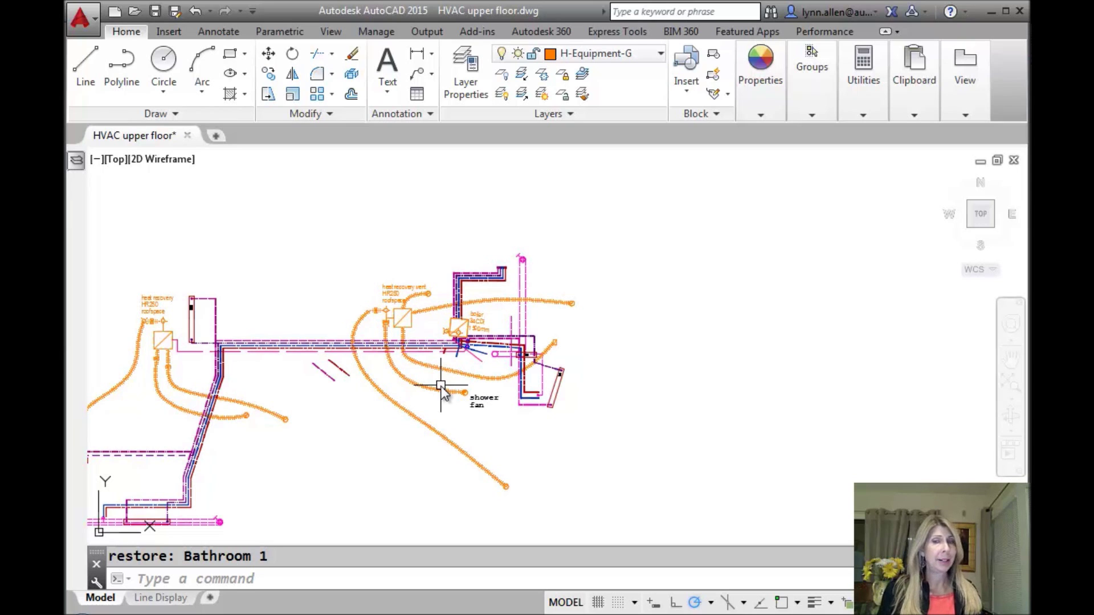
type("u")
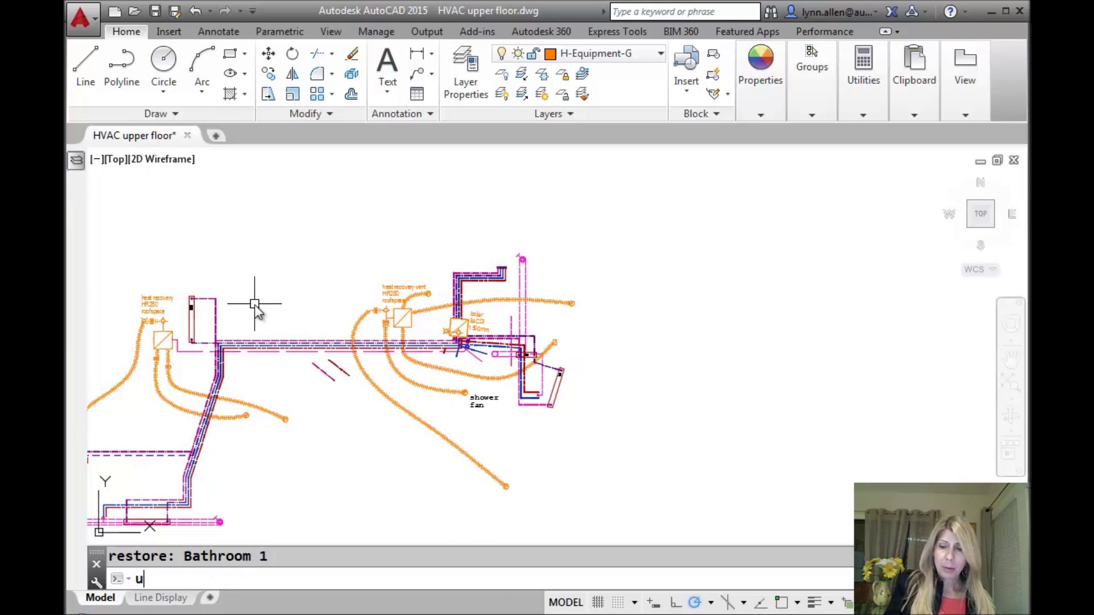
key("Return")
scroll(254, 306, "down", 3)
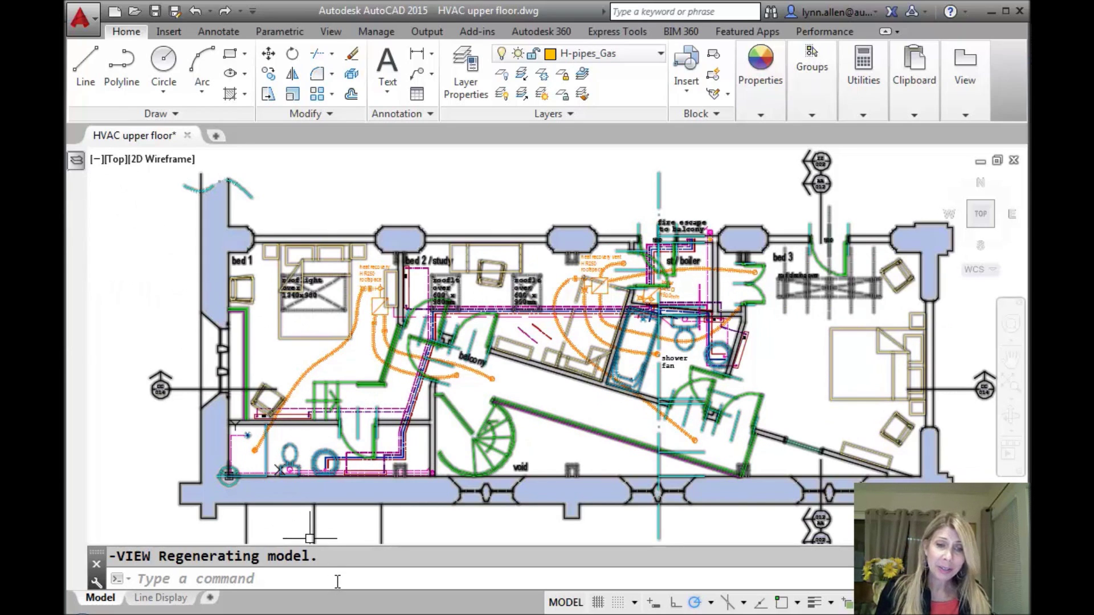
Start a new named model view in the View Manager and name it Mechanical Room
type("View")
key("Return")
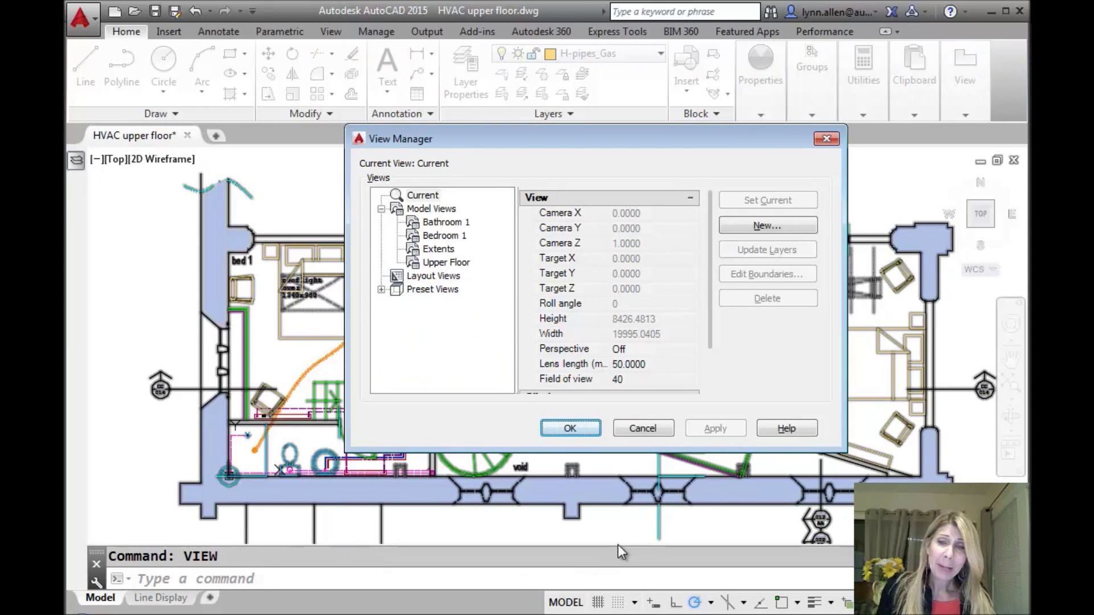
left_click(761, 227)
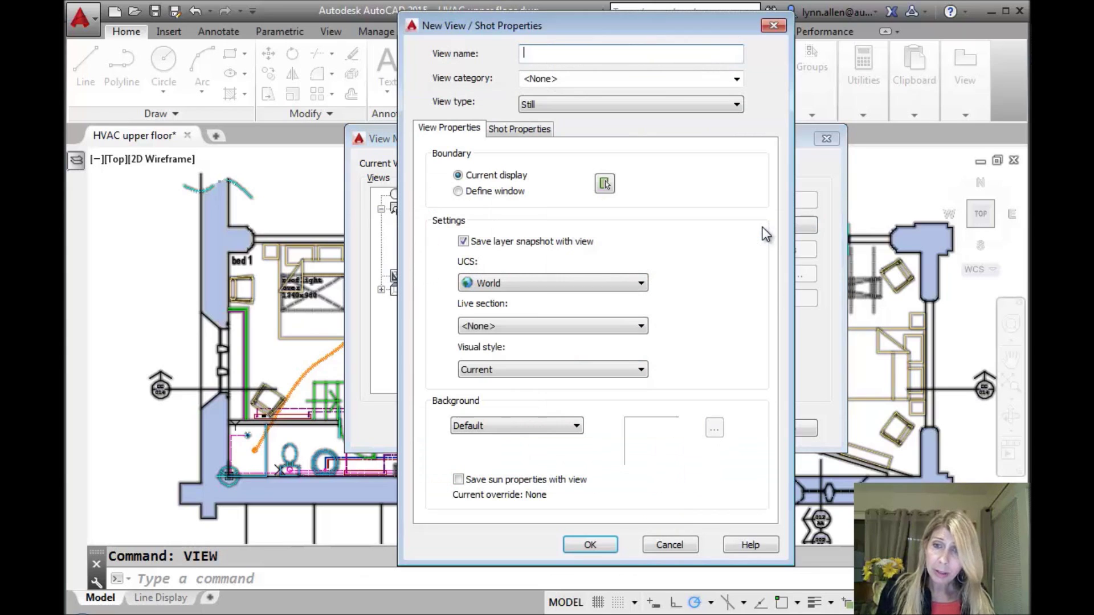
type("Mehan")
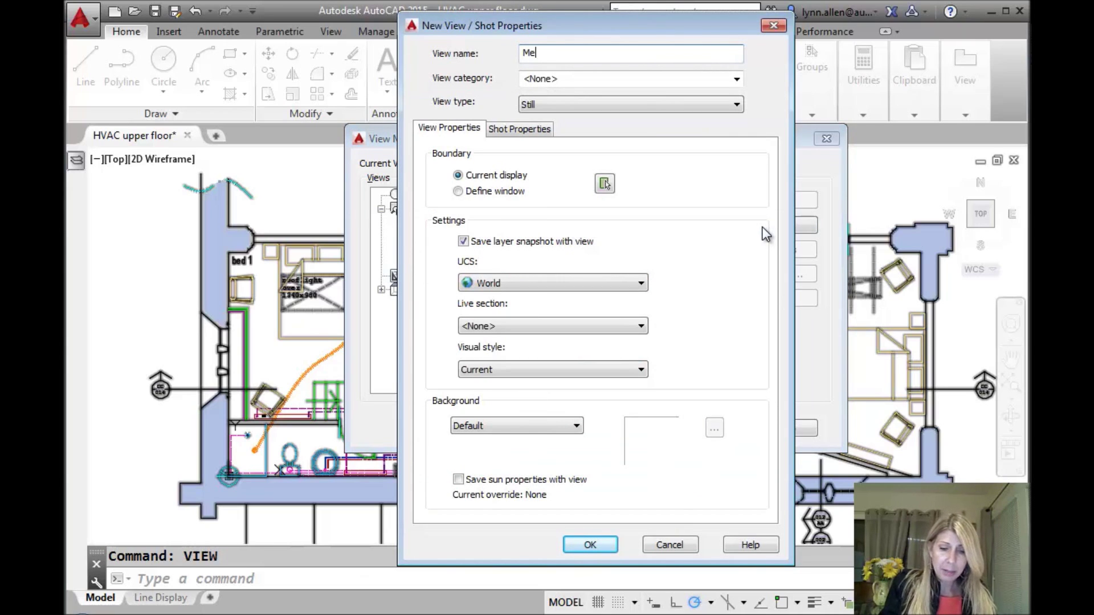
key("BackSpace")
key("BackSpace")
key("BackSpace")
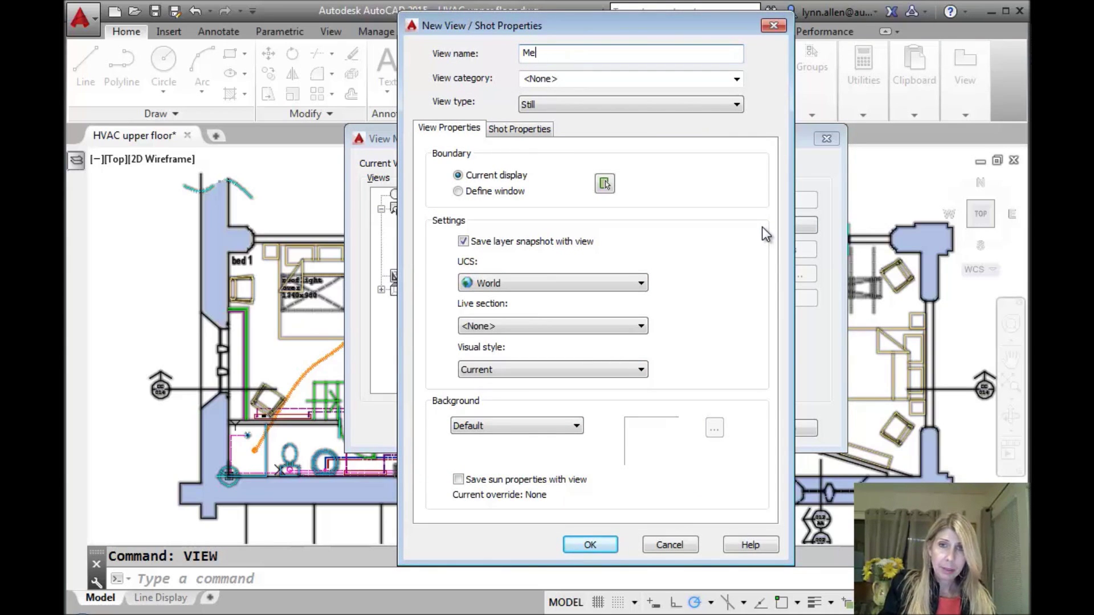
type("chanical Room")
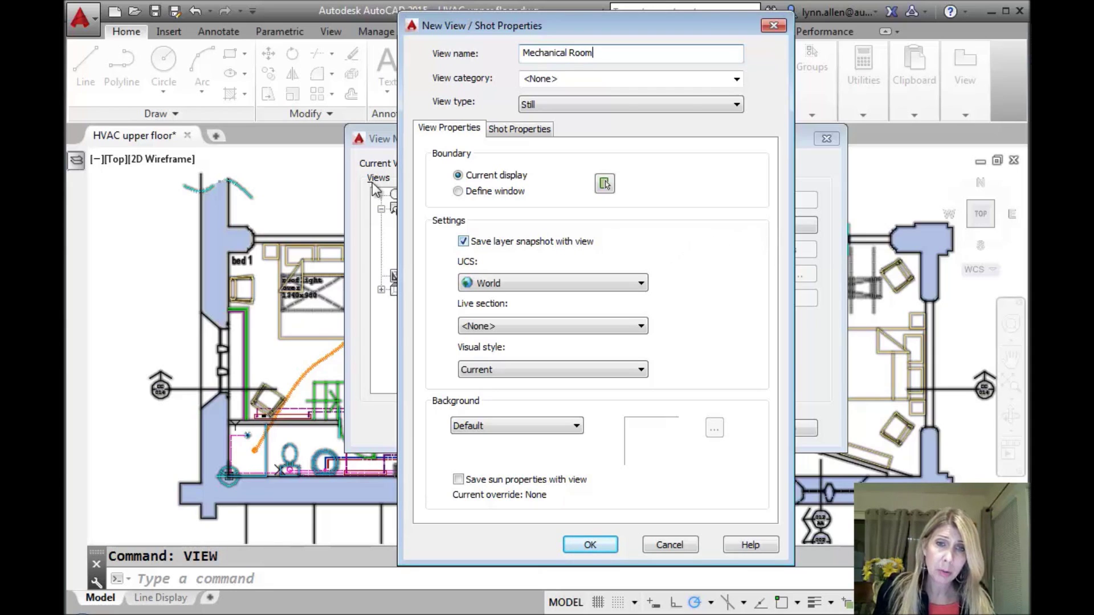
Define the Mechanical Room view's boundary with a window around the st/boiler room, and save the view and the drawing
left_click(458, 191)
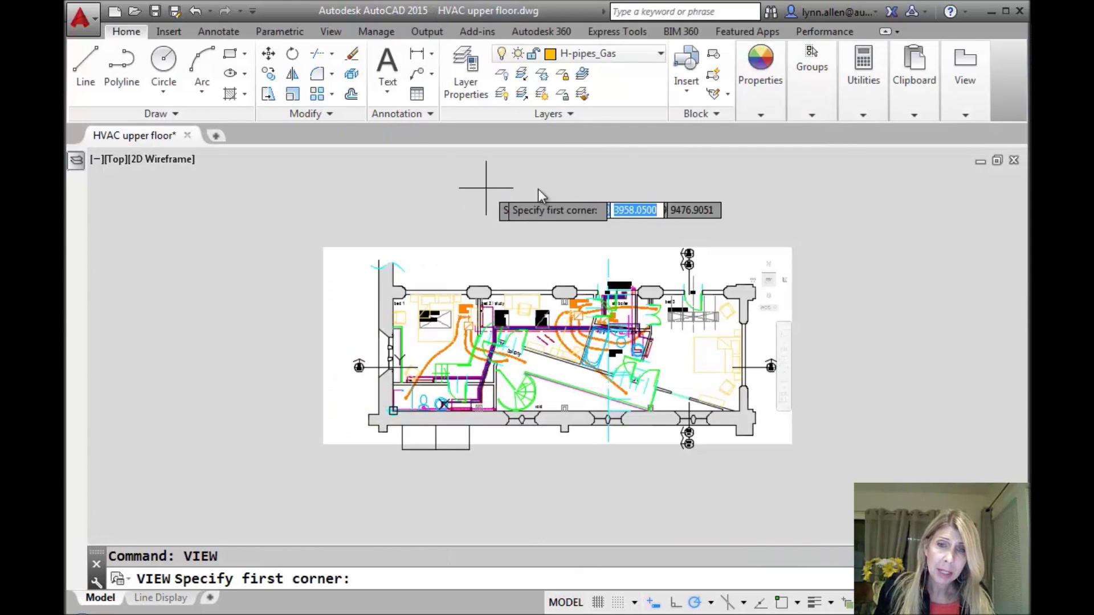
left_click(602, 281)
left_click(647, 329)
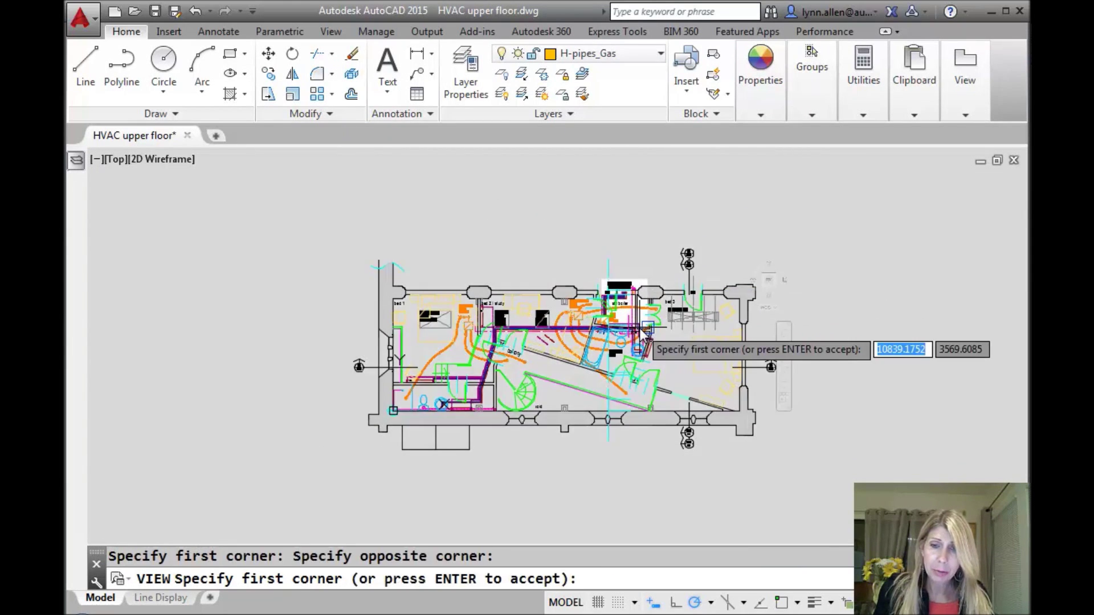
key("Return")
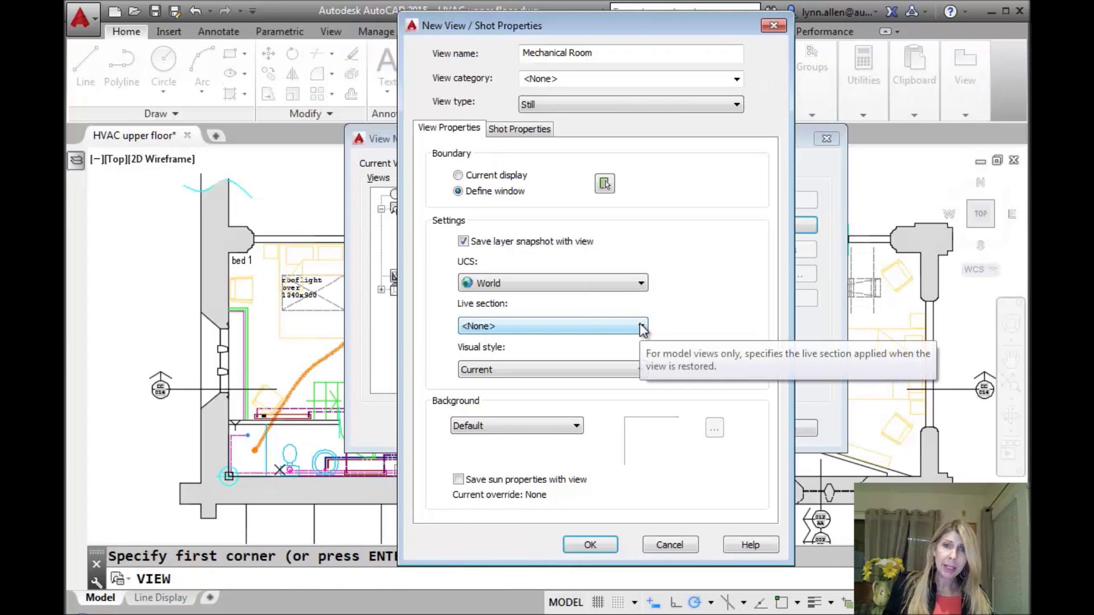
left_click(590, 545)
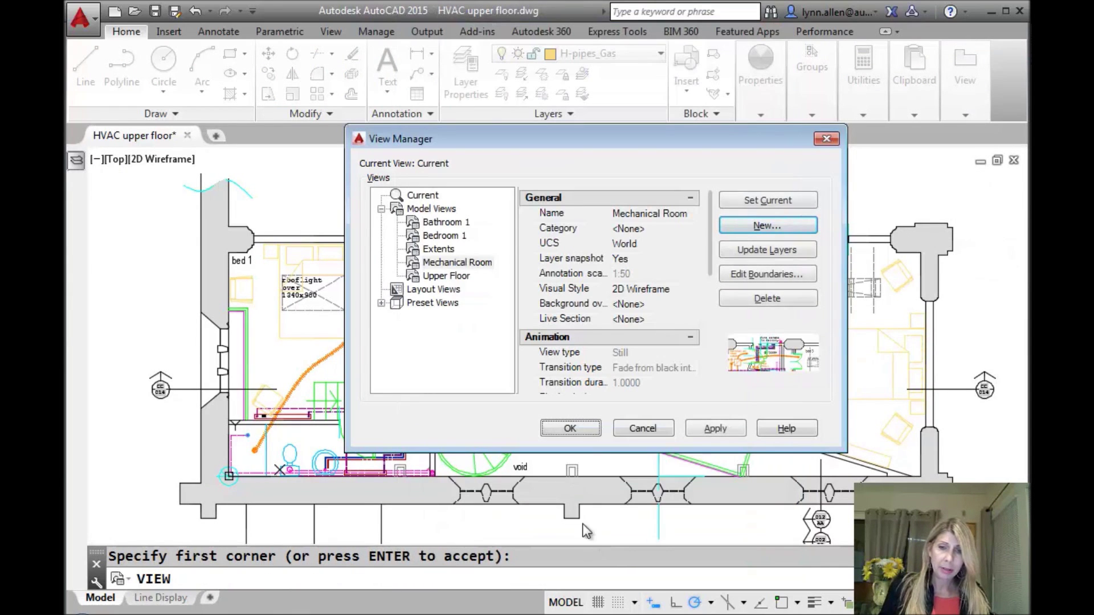
left_click(571, 430)
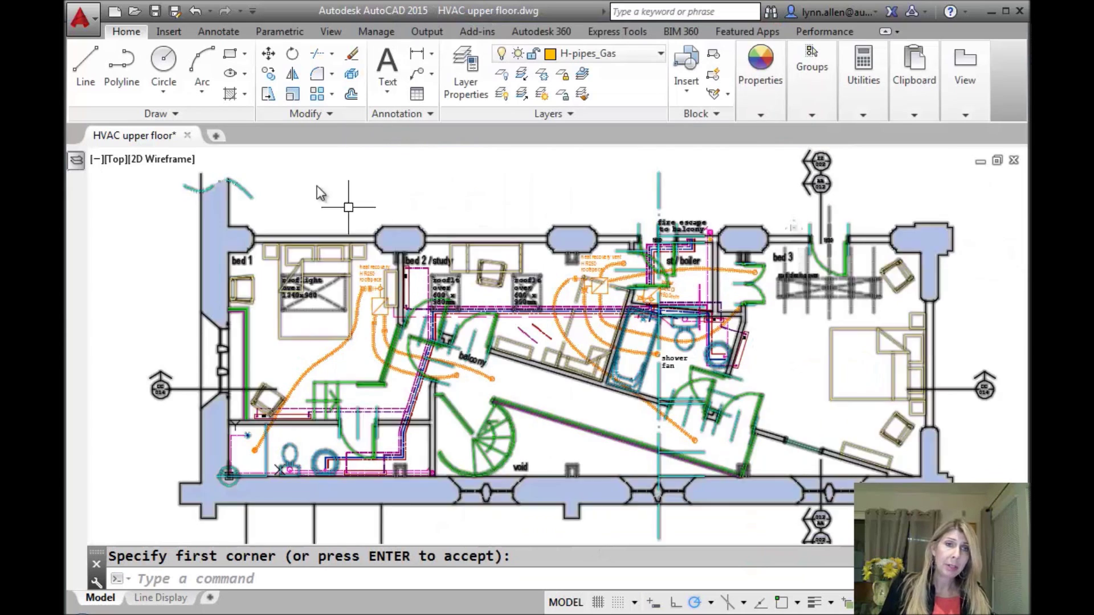
left_click(155, 10)
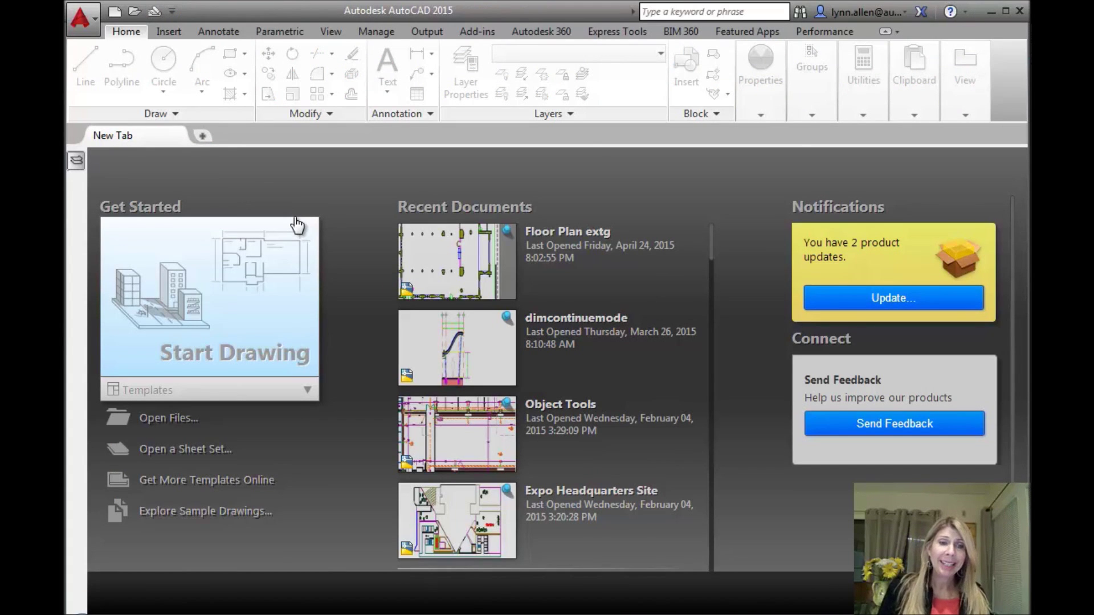
Open HVAC upper floor.dwg from the AutoCAD 2015 Dataset folder with the Select Initial View option enabled
scroll(712, 483, "down", 5)
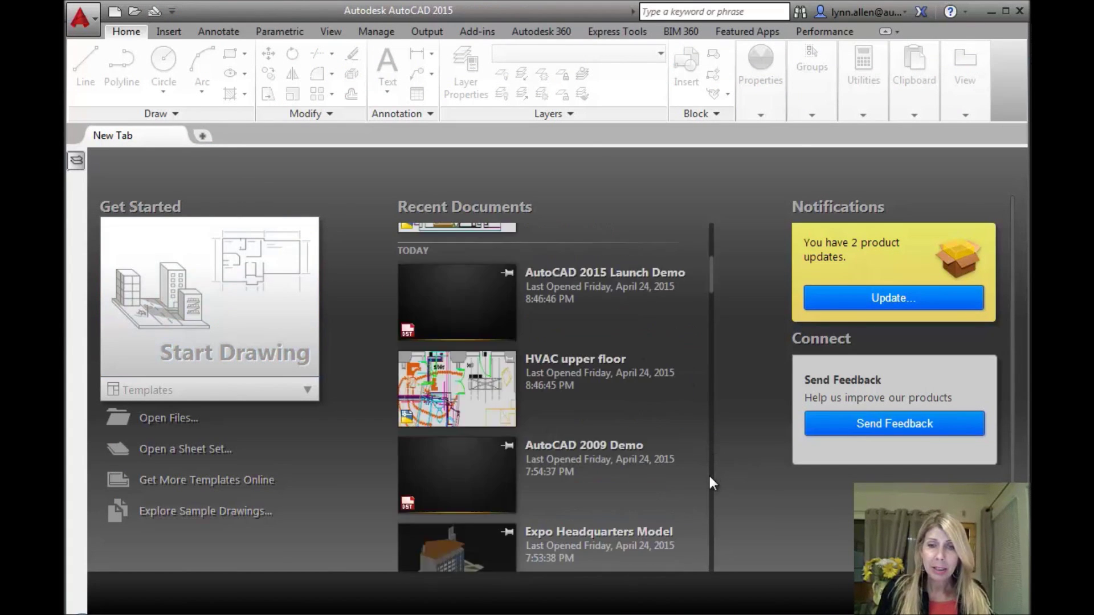
scroll(709, 474, "down", 5)
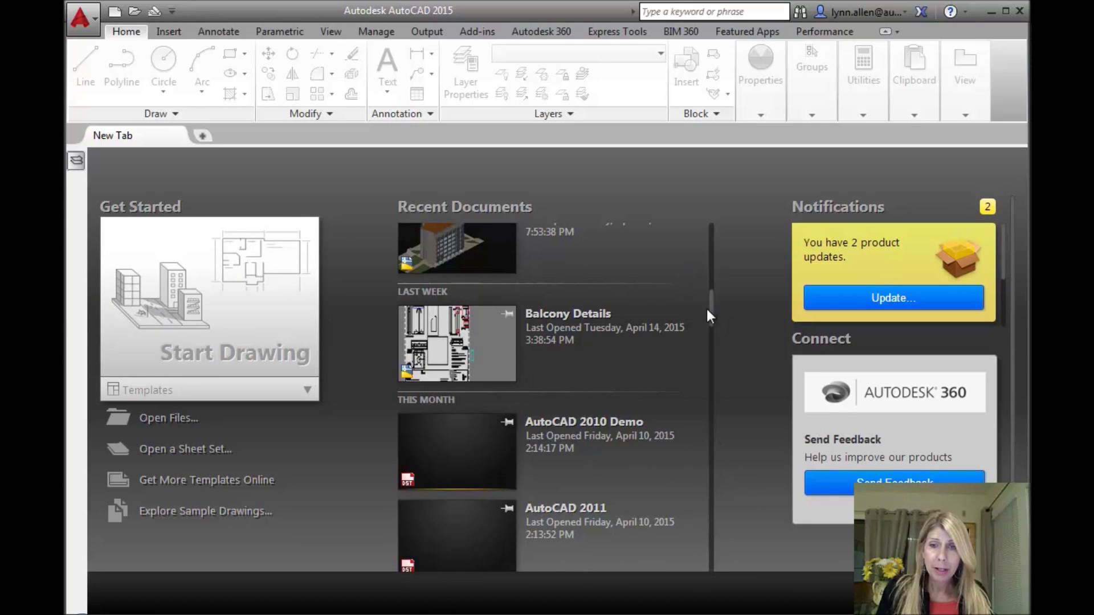
scroll(711, 307, "up", 4)
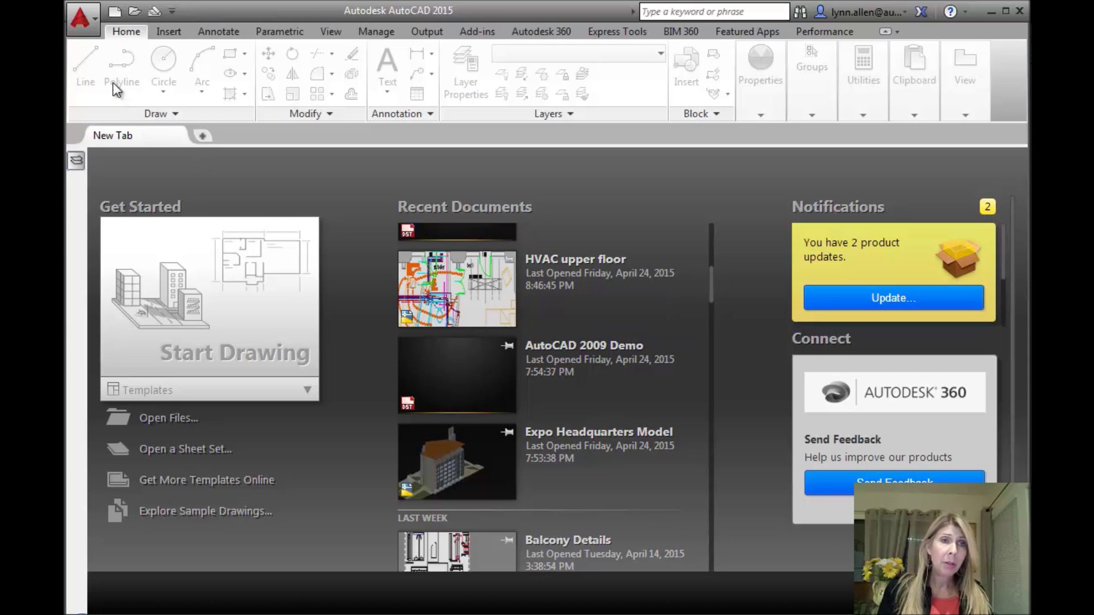
left_click(194, 425)
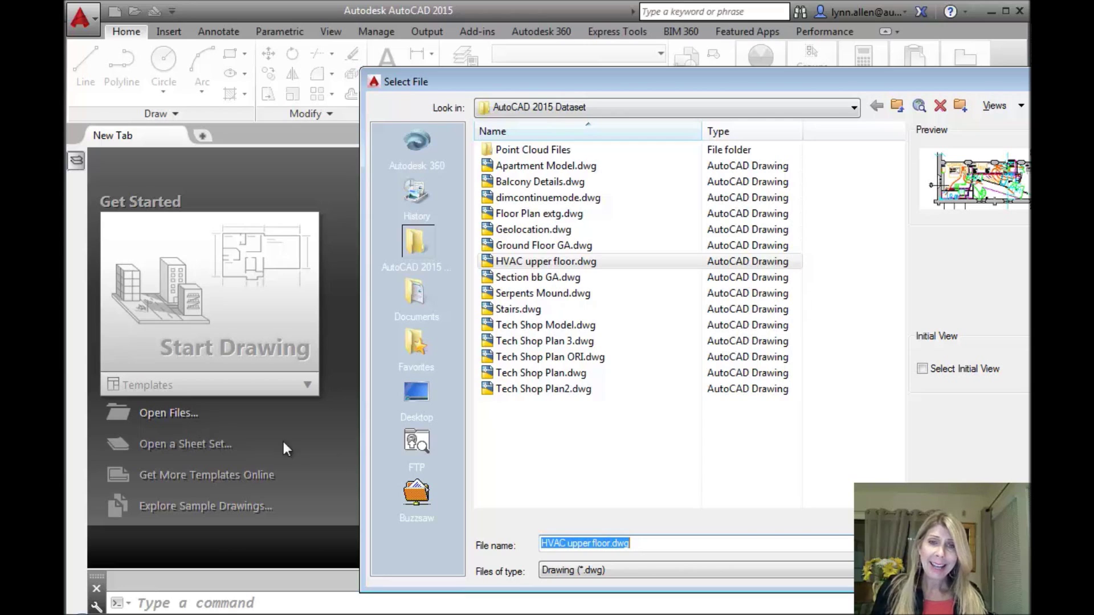
left_click(536, 263)
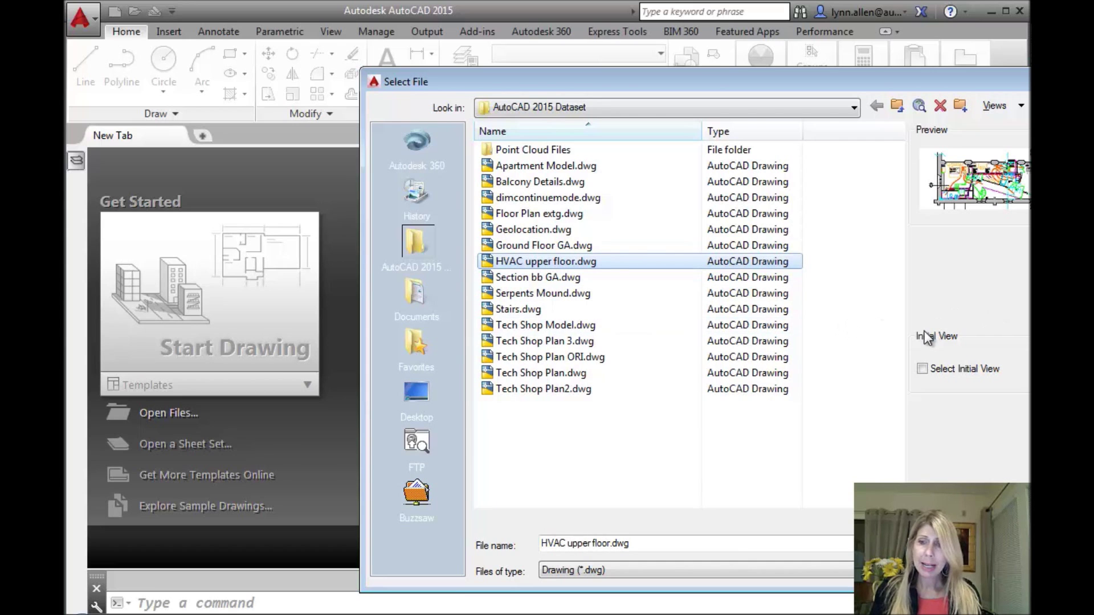
left_click_drag(857, 85, 719, 93)
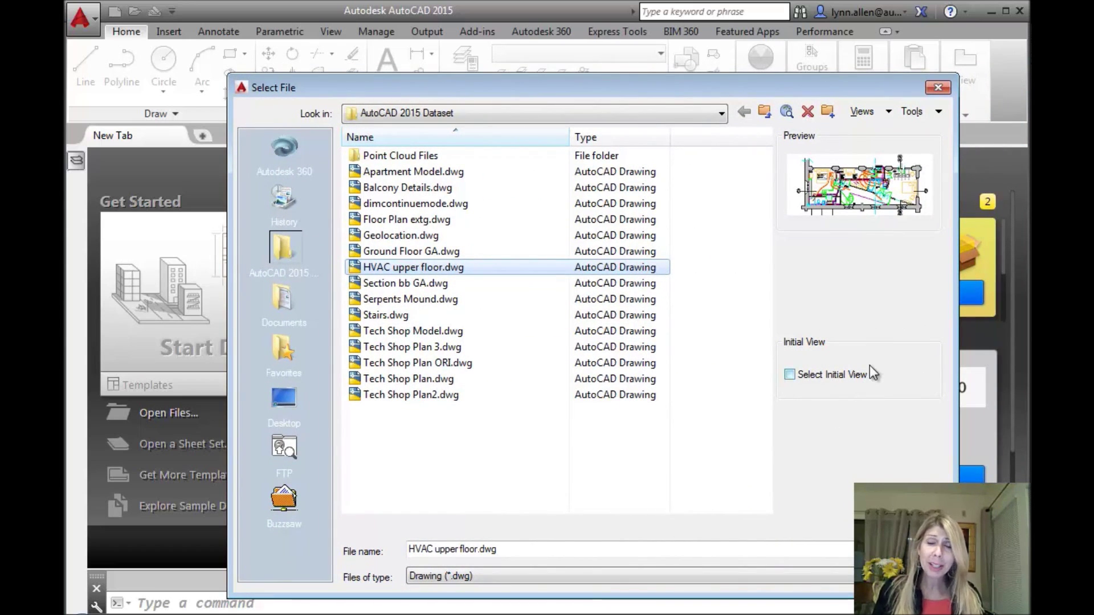
left_click(791, 373)
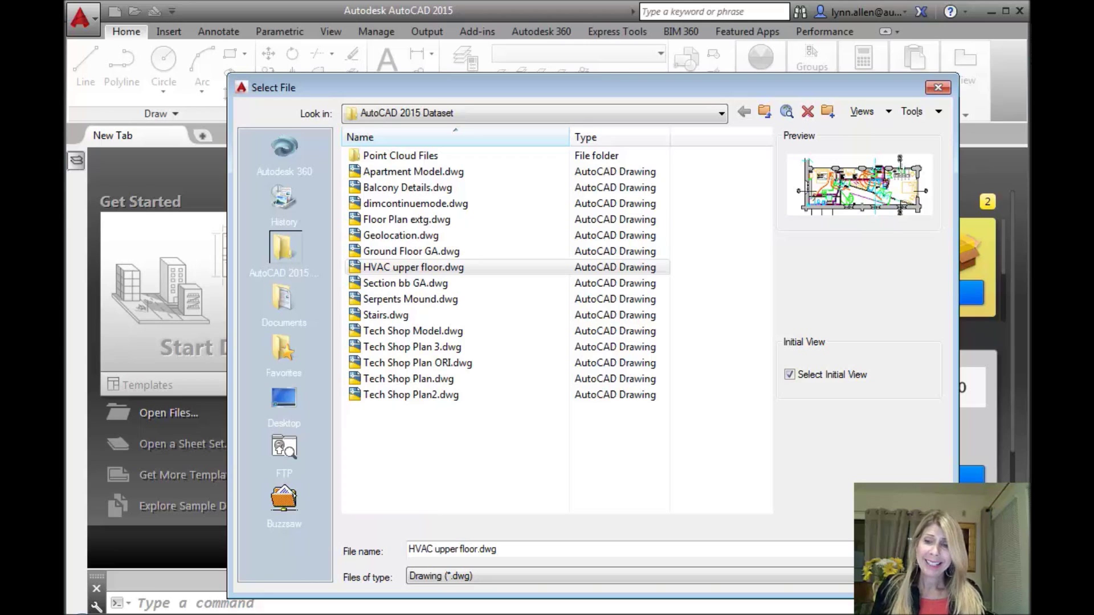
left_click(903, 550)
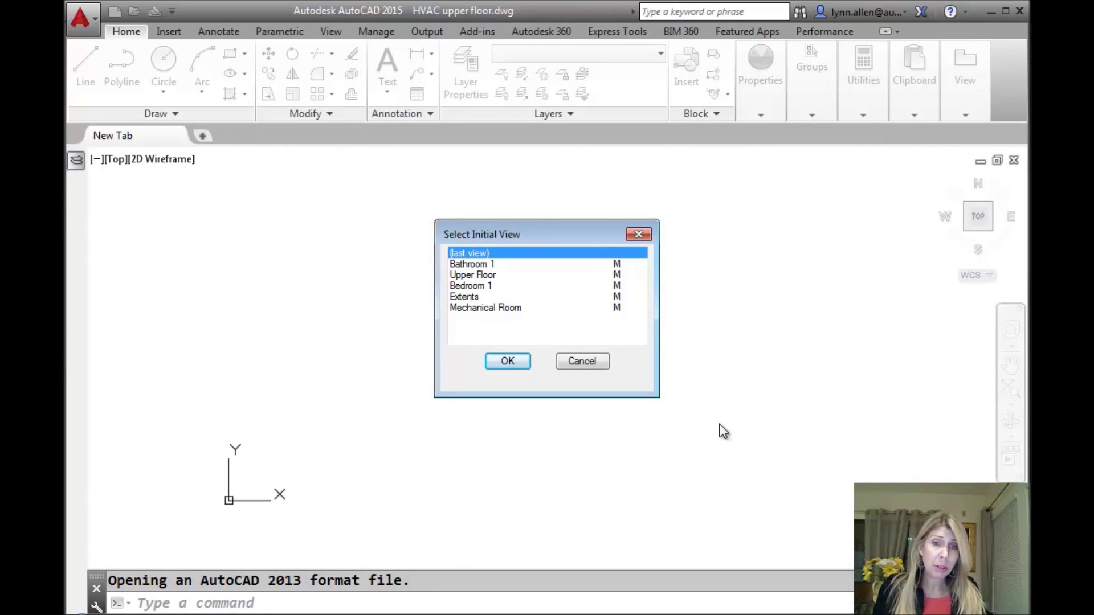
Load the drawing at the Bedroom 1 initial view and hide the Sheet Set Manager
left_click(488, 286)
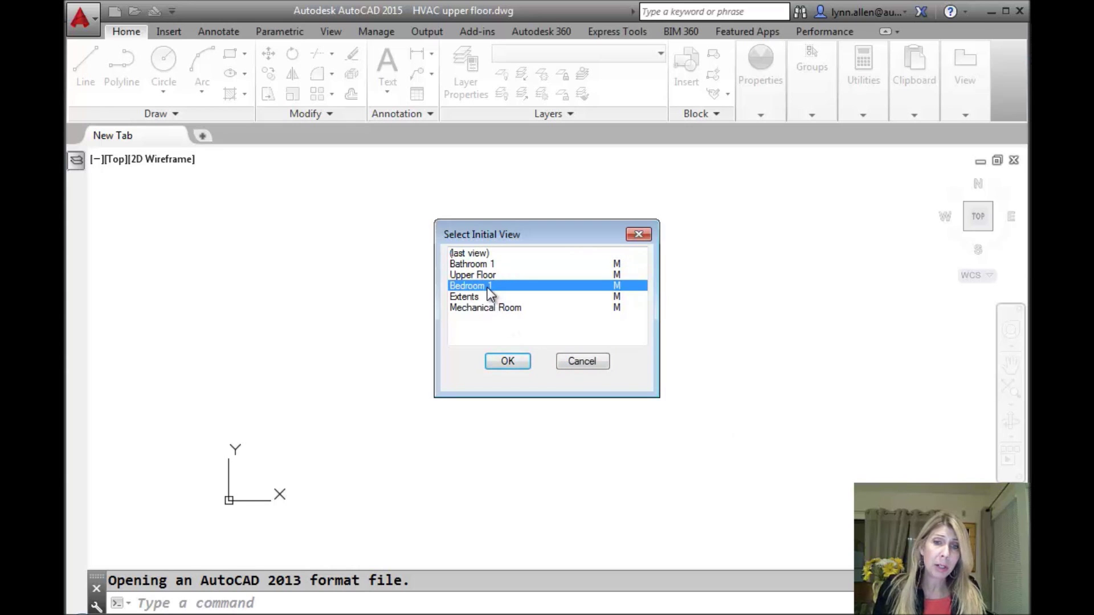
left_click(508, 361)
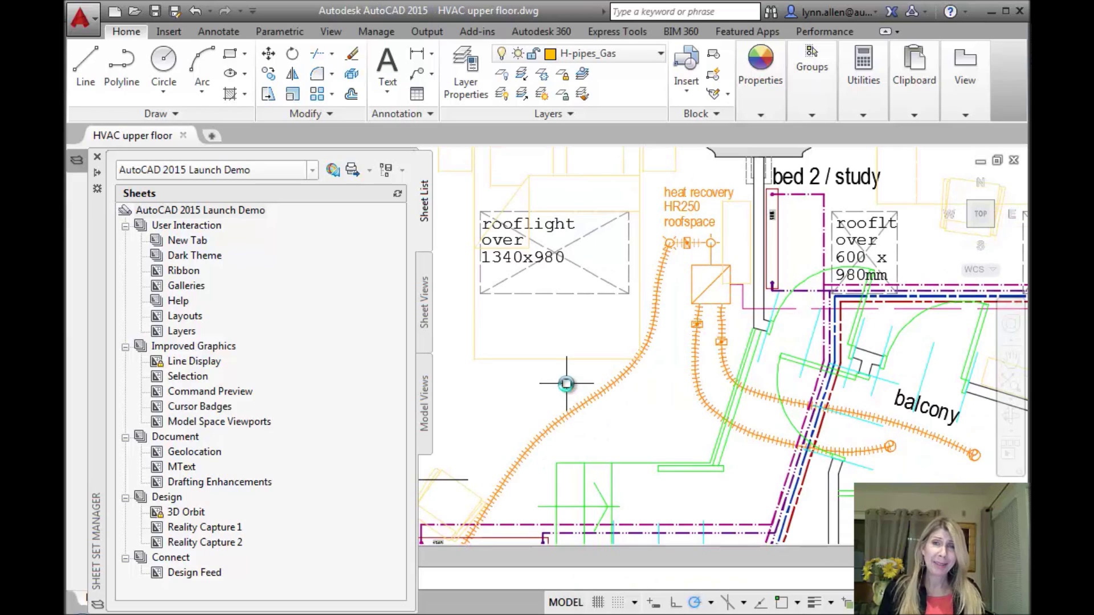
key("ctrl+4")
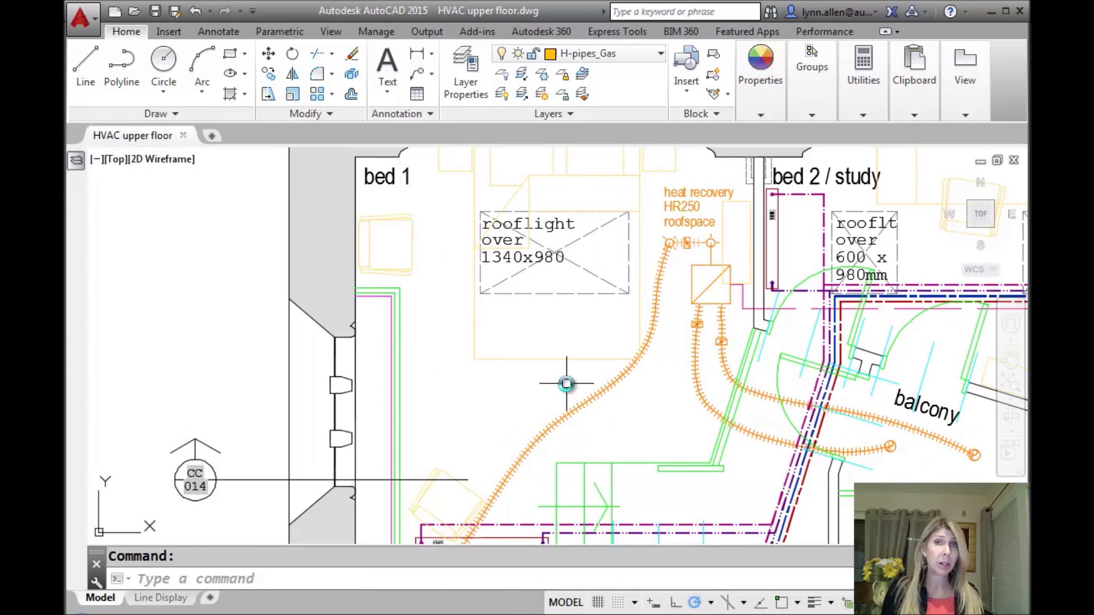